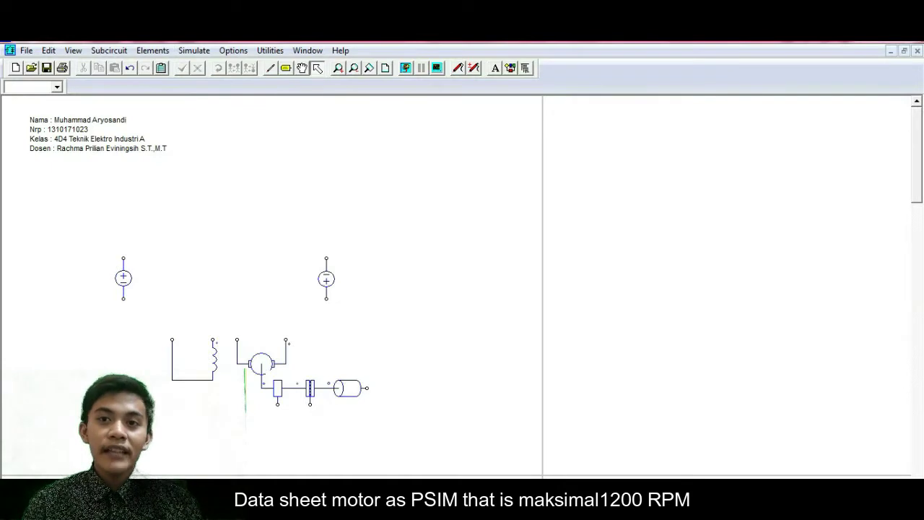
# Check the DC machine's rated speed parameter and the mechanical load's Tc parameter.
pyautogui.doubleClick(174, 345)
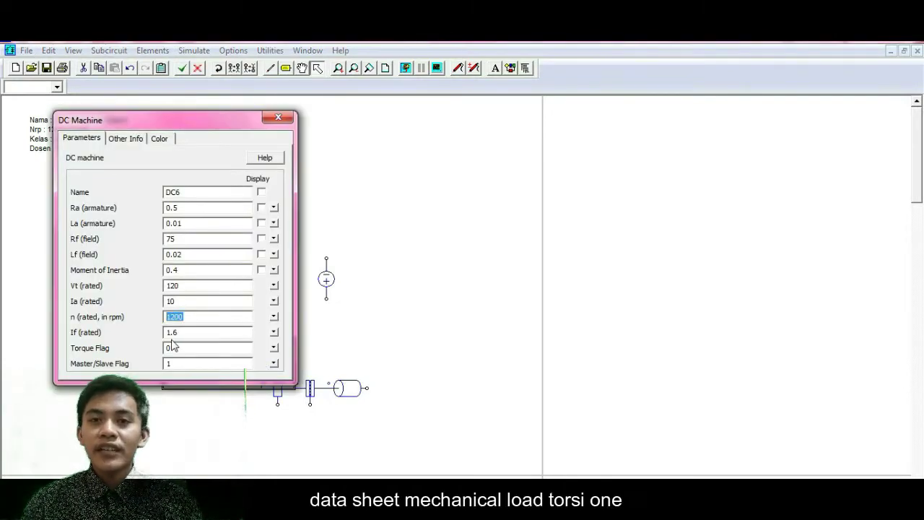
pyautogui.doubleClick(351, 388)
pyautogui.doubleClick(168, 210)
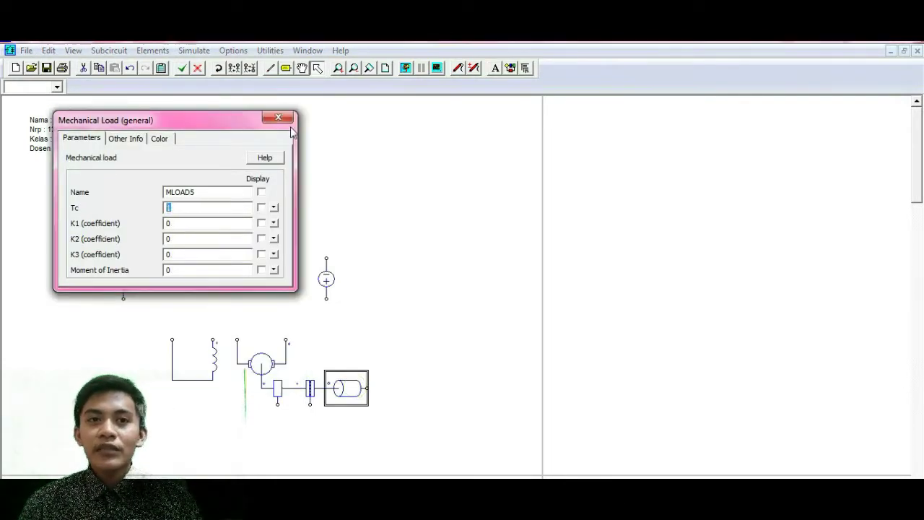
pyautogui.click(285, 118)
pyautogui.click(323, 331)
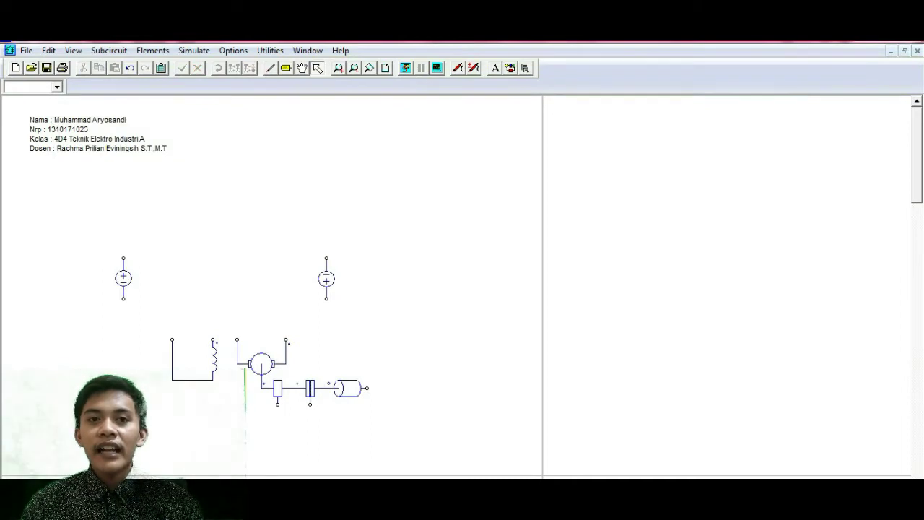
# Place a vertical voltage probe beside the armature voltage source and a rotated current probe above the armature's positive terminal.
pyautogui.press('v')
pyautogui.rightClick(302, 278)
pyautogui.click(302, 278)
pyautogui.press('i')
pyautogui.rightClick(284, 325)
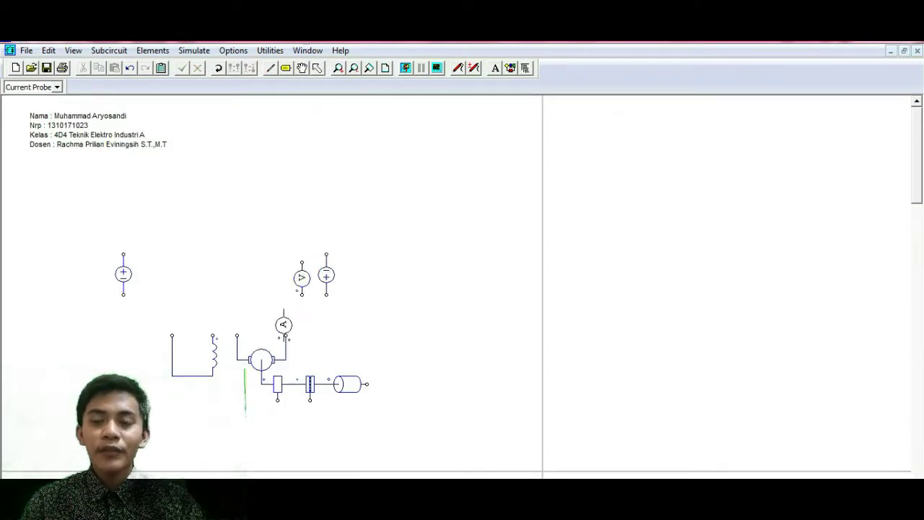
# Place a horizontal current probe at the field source's positive terminal and a vertical voltage probe after it.
pyautogui.rightClick(139, 254)
pyautogui.click(140, 254)
pyautogui.rightClick(159, 271)
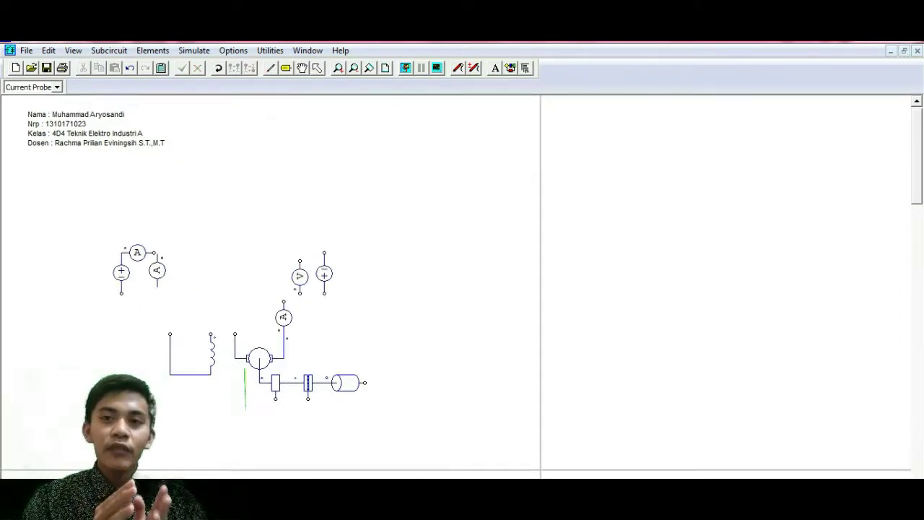
pyautogui.press('Escape')
pyautogui.hotkey('ctrl', 'z')
pyautogui.press('v')
pyautogui.click(154, 269)
# Wire the field winding and the armature to their DC sources, with current probes in series and voltage probes in parallel.
pyautogui.click(270, 68)
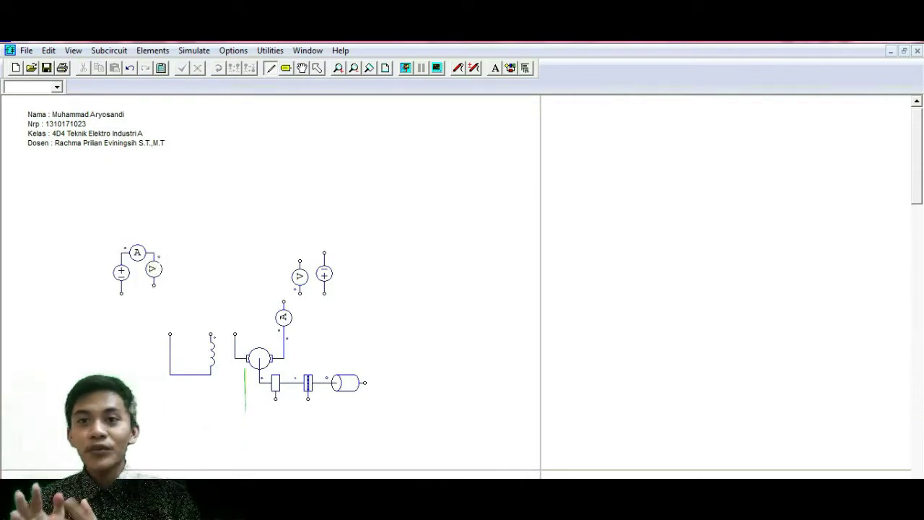
pyautogui.moveTo(154, 253); pyautogui.dragTo(211, 337)
pyautogui.moveTo(153, 285); pyautogui.dragTo(170, 334)
pyautogui.moveTo(122, 293); pyautogui.dragTo(169, 293)
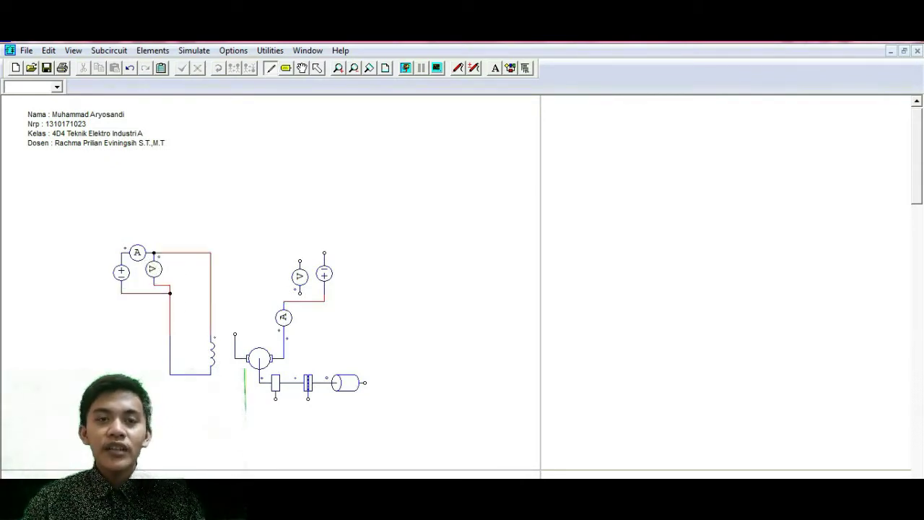
pyautogui.moveTo(324, 253); pyautogui.dragTo(235, 334)
# Attach a voltage probe to the output of the speed sensor and another to the output of the torque sensor.
pyautogui.press('v')
pyautogui.click(275, 415)
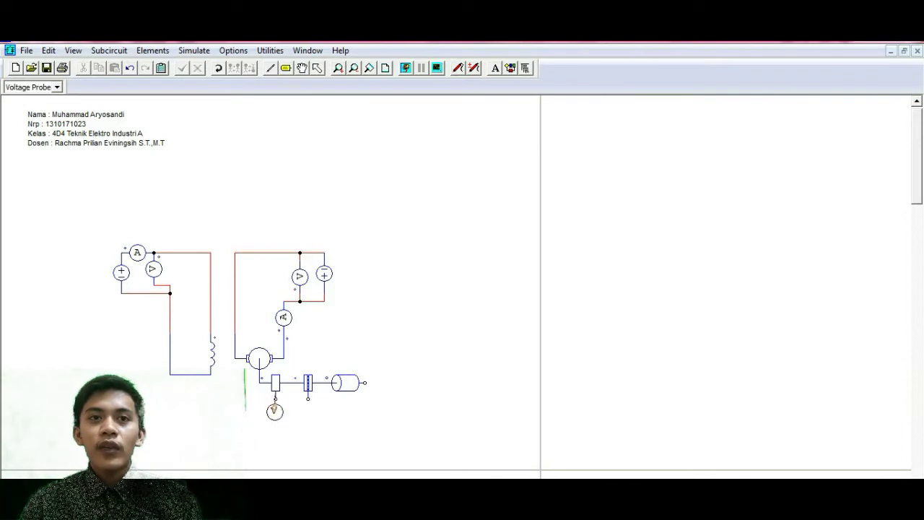
pyautogui.click(307, 415)
pyautogui.press('Escape')
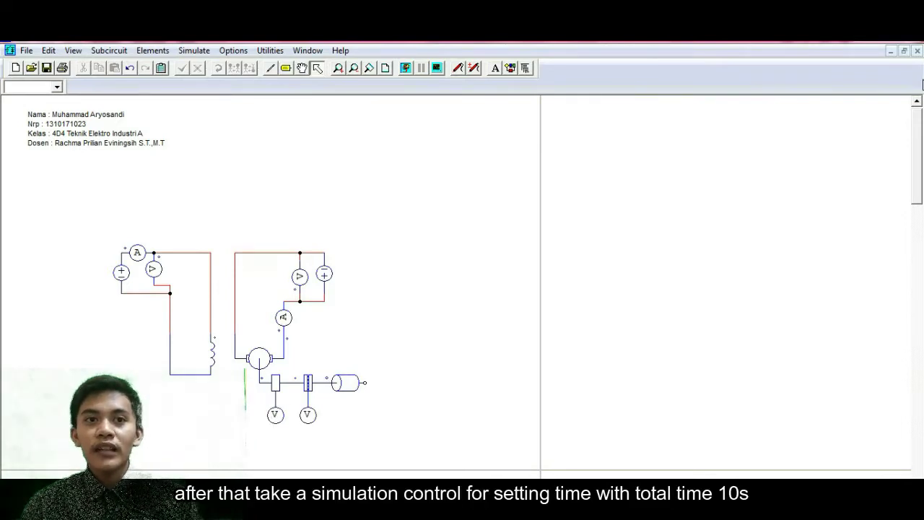
# Place a simulation control clock below the field source and set its total time to 10 s.
pyautogui.click(189, 52)
pyautogui.click(206, 65)
pyautogui.click(131, 333)
pyautogui.doubleClick(128, 330)
pyautogui.moveTo(154, 201); pyautogui.dragTo(115, 221)
pyautogui.click(307, 117)
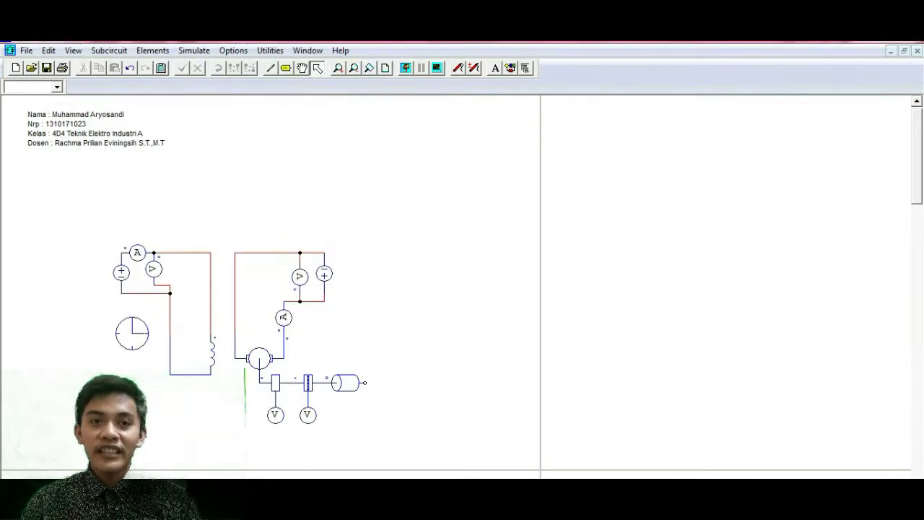
# Name the field DC source Vmedan, display its name, and move the label to the source's outer side.
pyautogui.doubleClick(120, 272)
pyautogui.doubleClick(194, 191)
pyautogui.write('Vmedan')
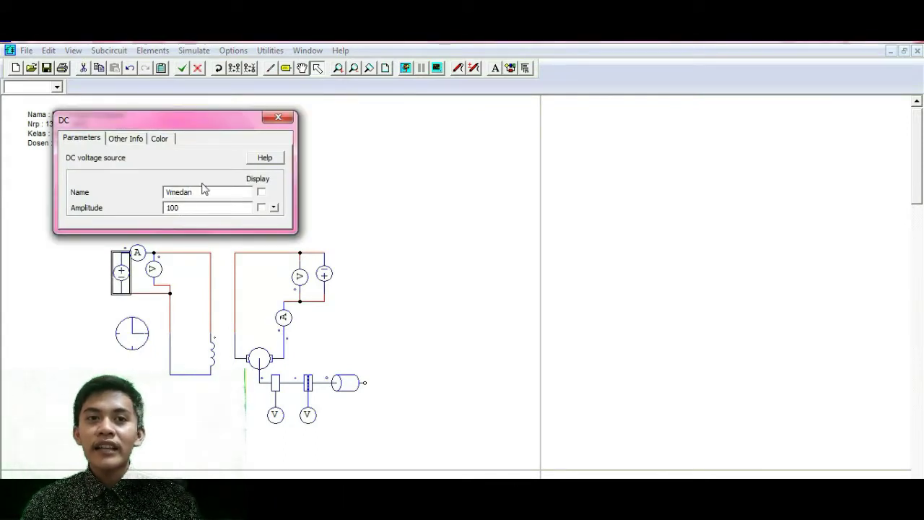
pyautogui.click(261, 191)
pyautogui.click(277, 117)
pyautogui.moveTo(143, 273); pyautogui.dragTo(95, 280)
# Name the field circuit's current probe Imedan and its voltage probe Vmedan.
pyautogui.doubleClick(137, 252)
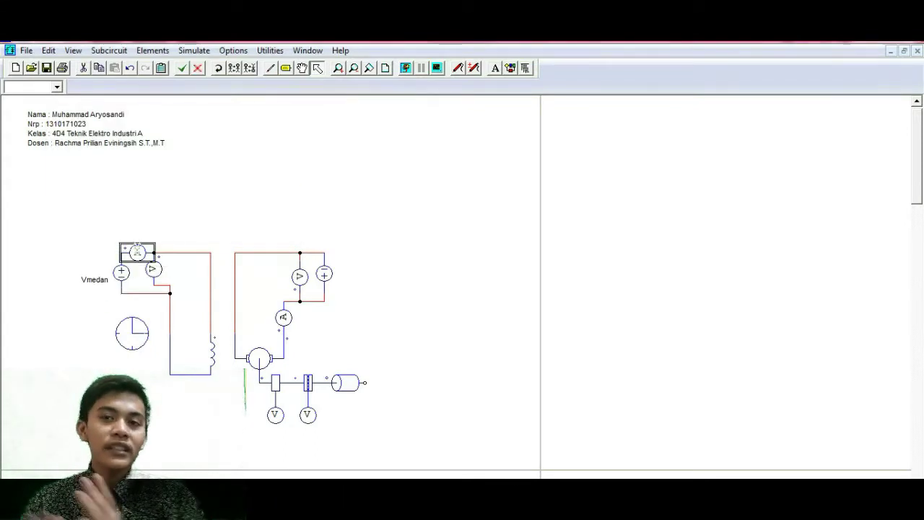
pyautogui.click(182, 192)
pyautogui.press('BackSpace')
pyautogui.press('BackSpace')
pyautogui.click(278, 117)
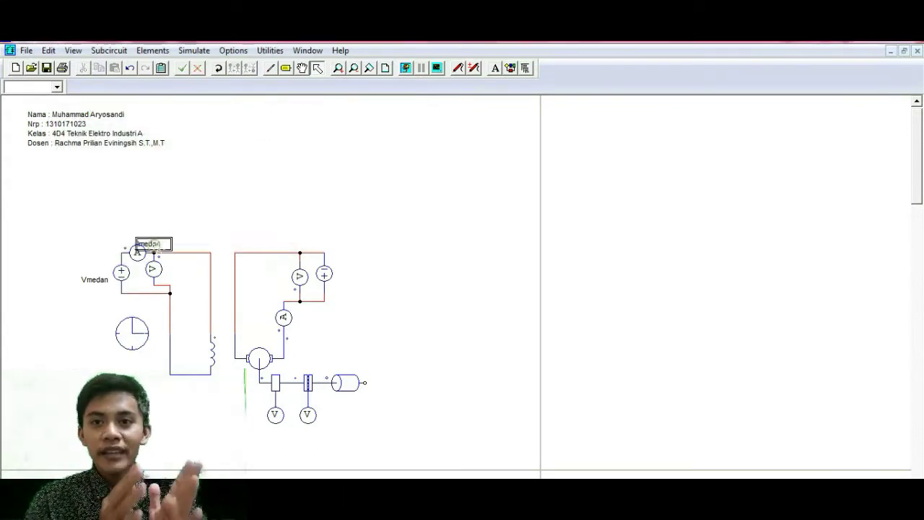
pyautogui.doubleClick(153, 268)
pyautogui.doubleClick(180, 192)
pyautogui.write('Vmedan')
pyautogui.click(278, 117)
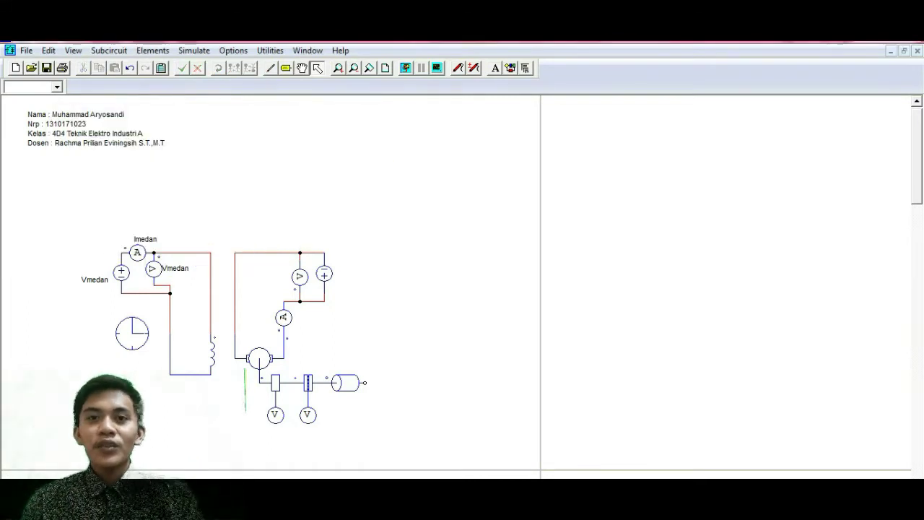
# Name the armature voltage probe Vjangkar, display its name, and move the label to the side away from the DC source.
pyautogui.doubleClick(300, 276)
pyautogui.click(194, 191)
pyautogui.click(262, 192)
pyautogui.click(278, 117)
pyautogui.moveTo(318, 274); pyautogui.dragTo(265, 287)
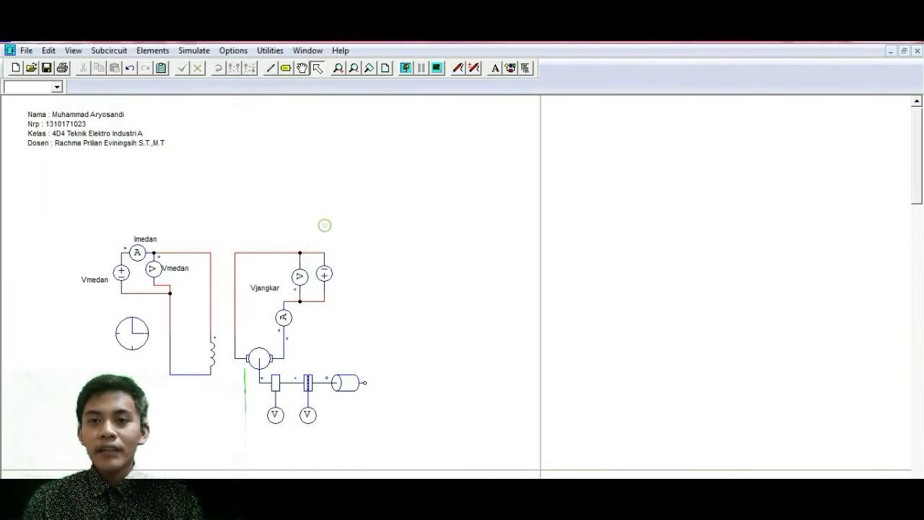
# Name the armature DC voltage source Vjangkar and display its name.
pyautogui.doubleClick(324, 273)
pyautogui.click(201, 205)
pyautogui.click(262, 191)
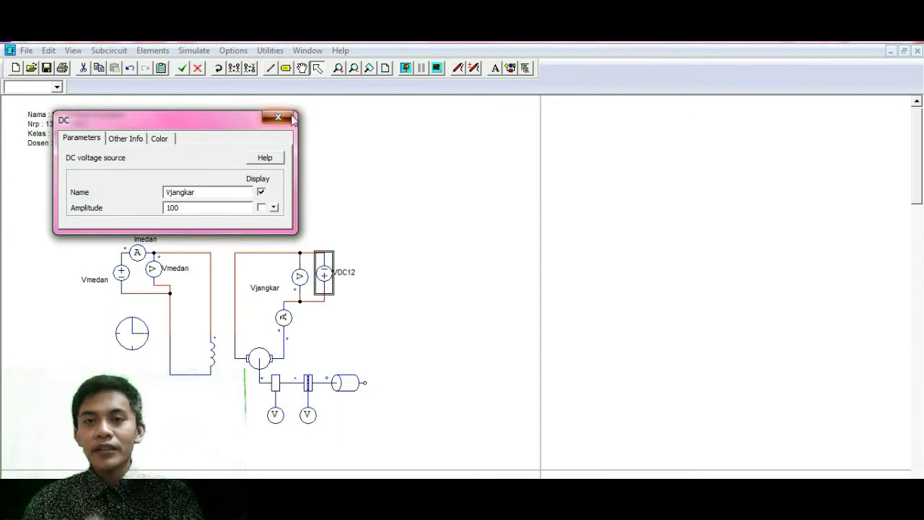
pyautogui.click(278, 117)
# Name the armature current probe Ijangkar with its name displayed, and move the armature source's label higher.
pyautogui.doubleClick(284, 317)
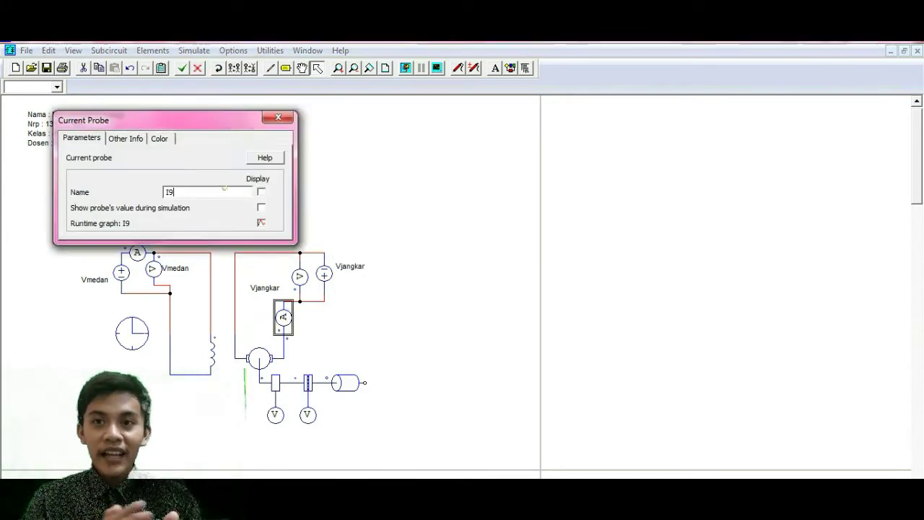
pyautogui.click(278, 117)
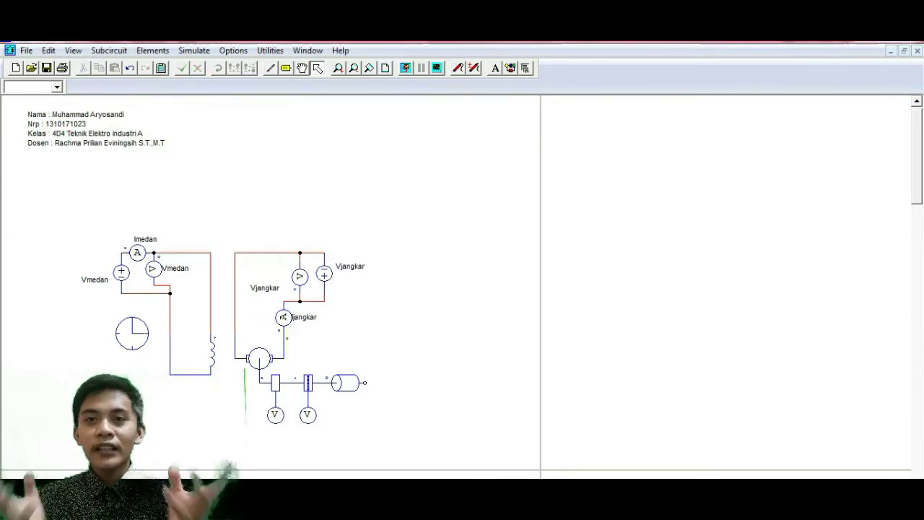
pyautogui.moveTo(351, 266); pyautogui.dragTo(352, 228)
pyautogui.doubleClick(265, 287)
pyautogui.doubleClick(300, 277)
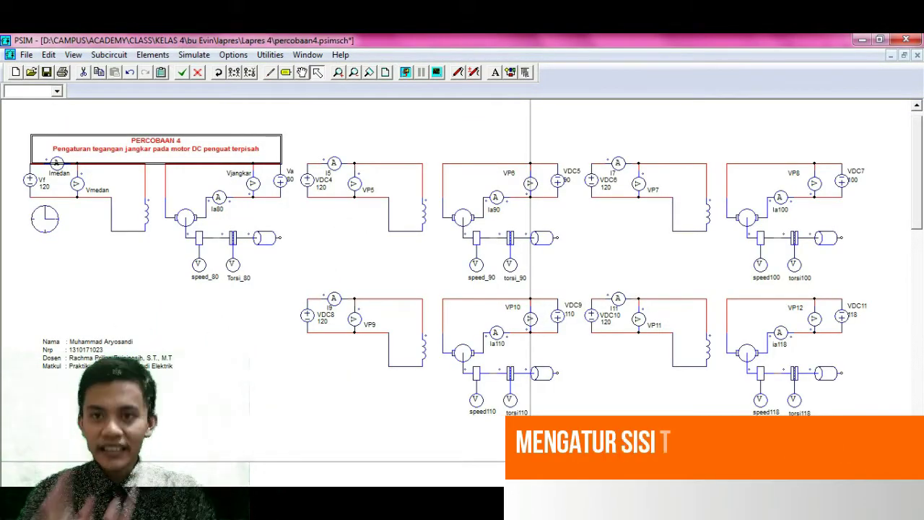
# Examine the field voltage sources of the five motor circuits in the percobaan4 schematic.
pyautogui.click(31, 181)
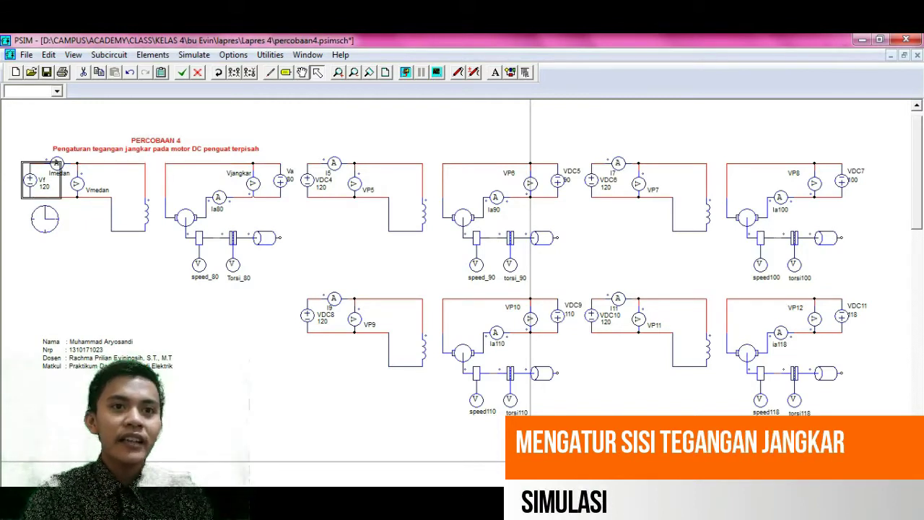
pyautogui.click(308, 181)
pyautogui.click(601, 188)
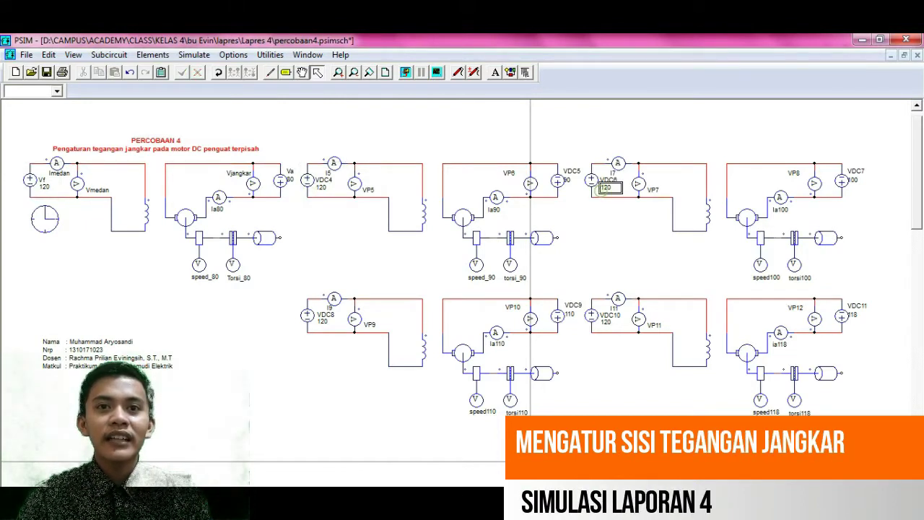
pyautogui.click(594, 182)
pyautogui.click(596, 315)
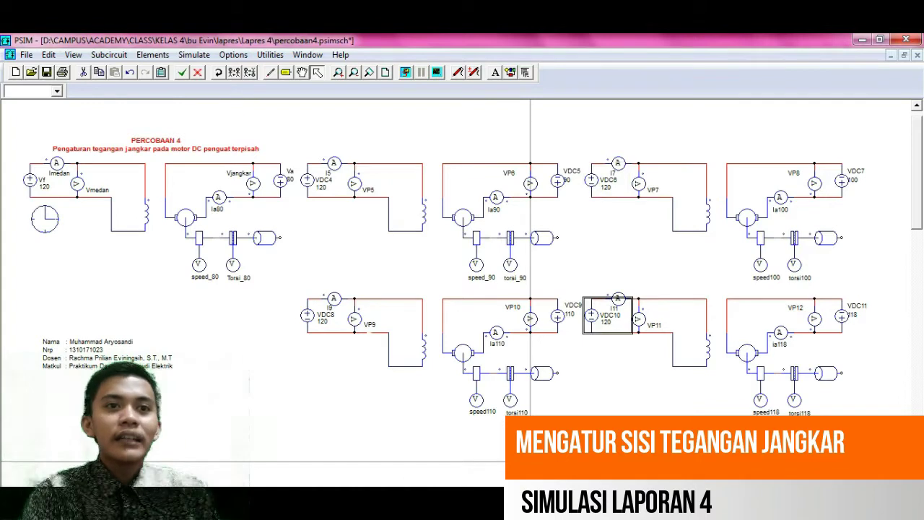
pyautogui.click(314, 319)
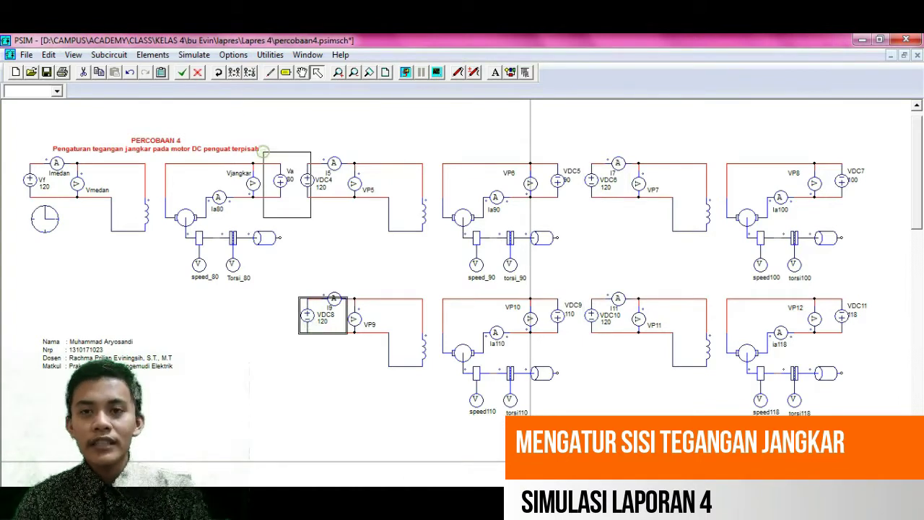
# Check the armature source amplitudes in all five percobaan4 circuits and run the simulation.
pyautogui.moveTo(264, 151); pyautogui.dragTo(264, 153)
pyautogui.doubleClick(289, 180)
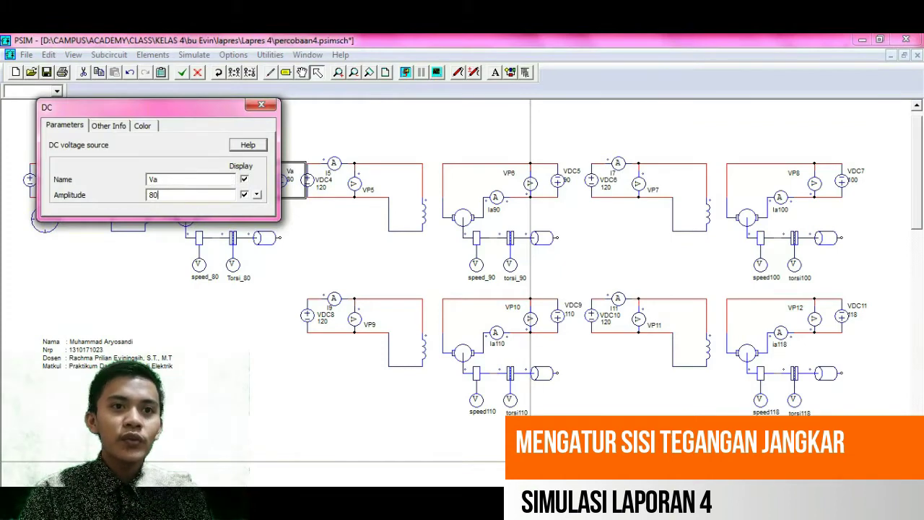
pyautogui.click(557, 183)
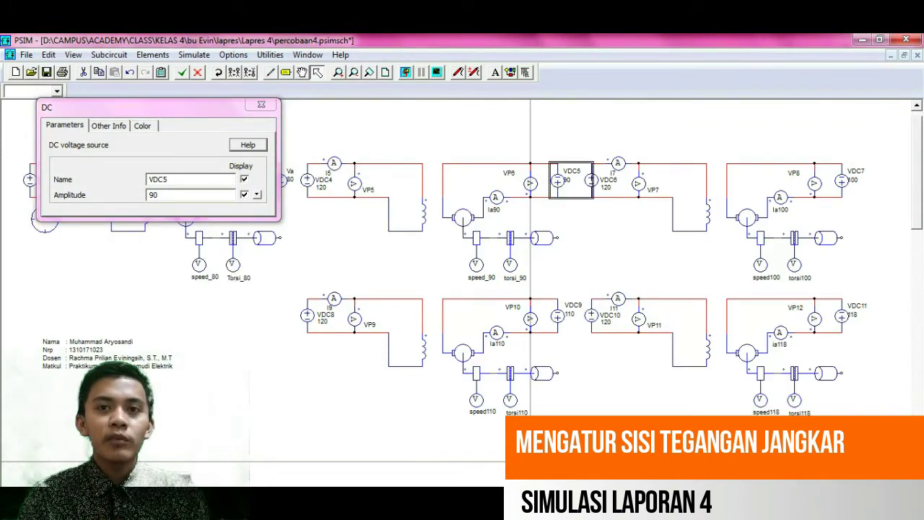
pyautogui.click(842, 181)
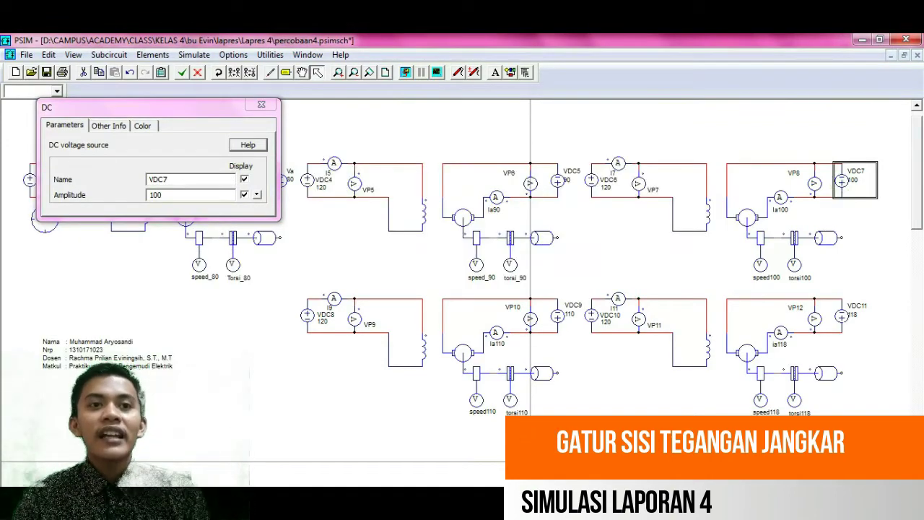
pyautogui.click(842, 317)
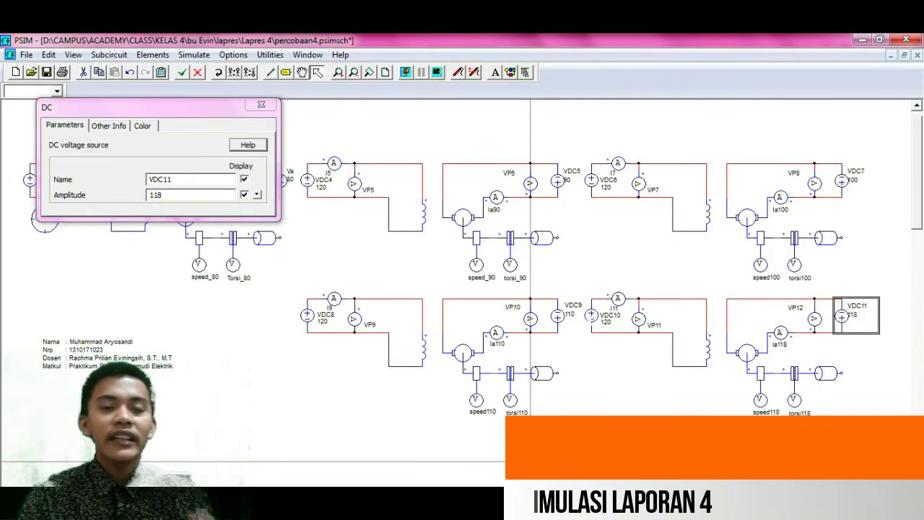
pyautogui.click(558, 316)
pyautogui.click(405, 72)
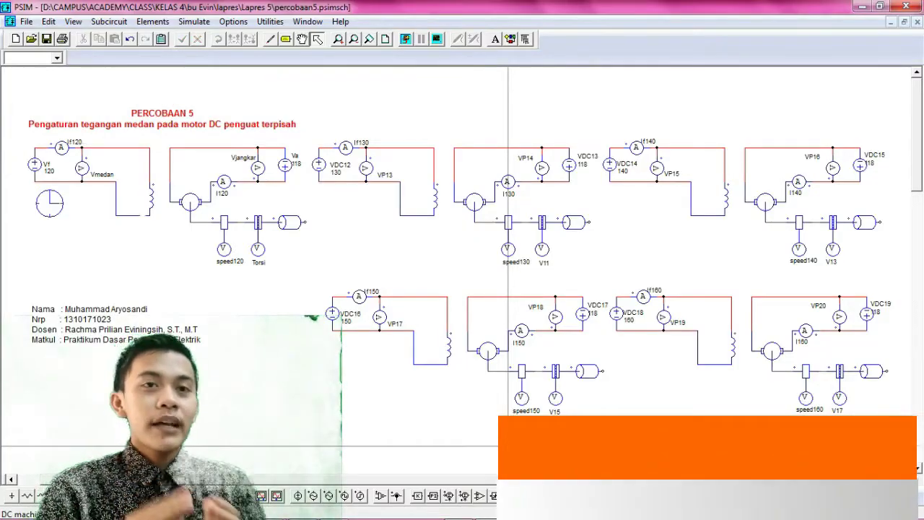
# In the percobaan5 schematic, examine the amplitude of field source Vf and the armature voltage sources of the other motor circuits.
pyautogui.click(35, 164)
pyautogui.doubleClick(35, 165)
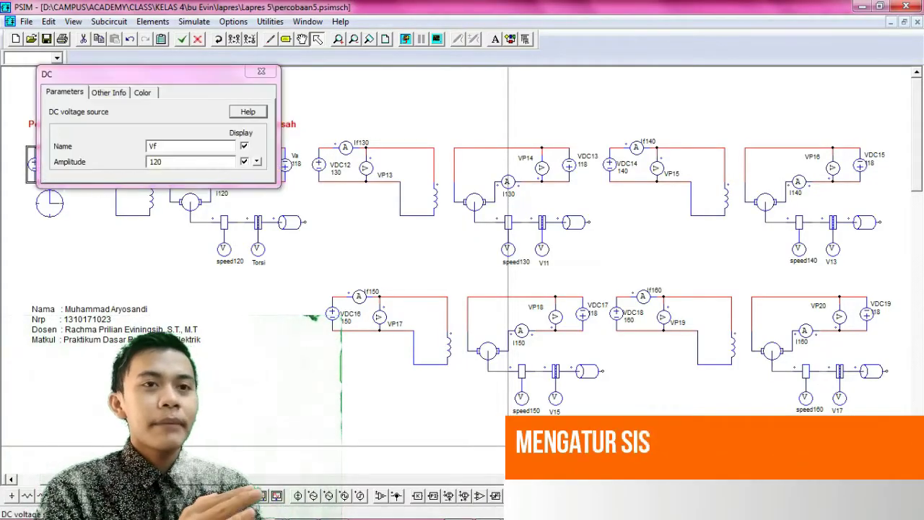
pyautogui.doubleClick(156, 162)
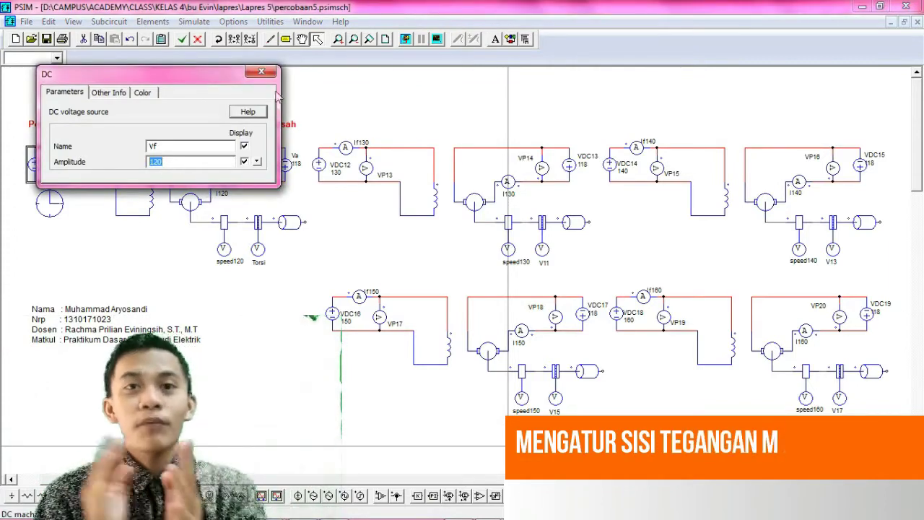
pyautogui.click(262, 72)
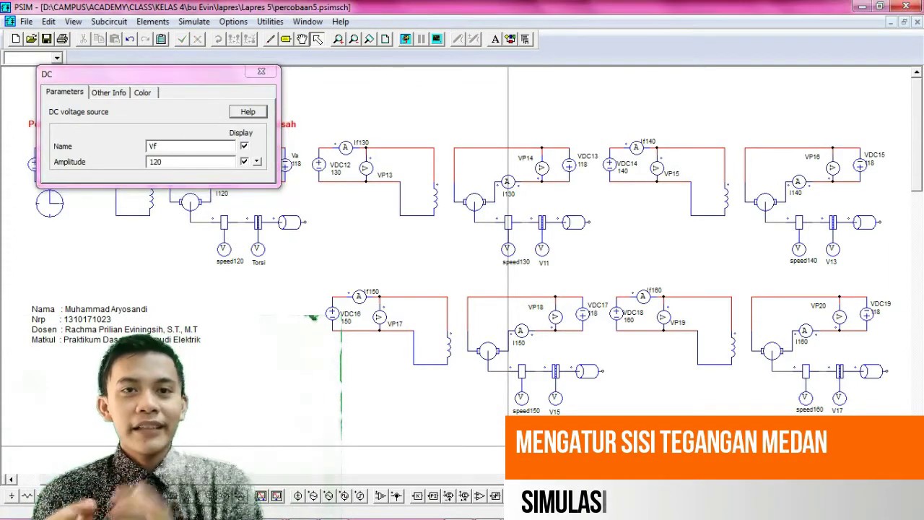
pyautogui.click(273, 89)
pyautogui.click(261, 72)
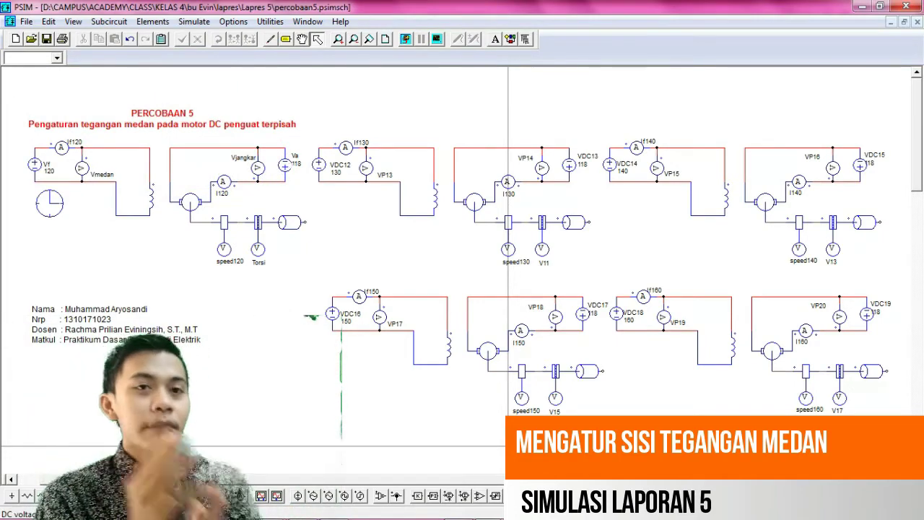
pyautogui.click(285, 165)
pyautogui.click(586, 165)
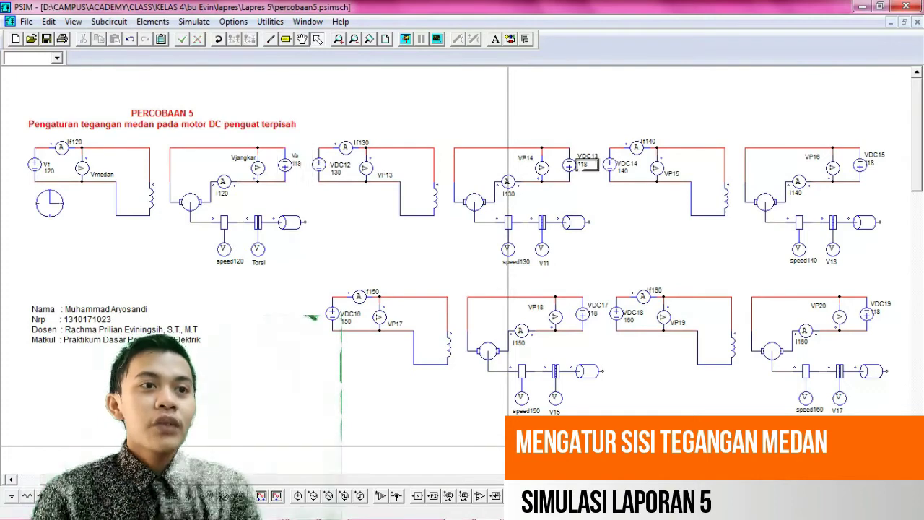
pyautogui.click(569, 171)
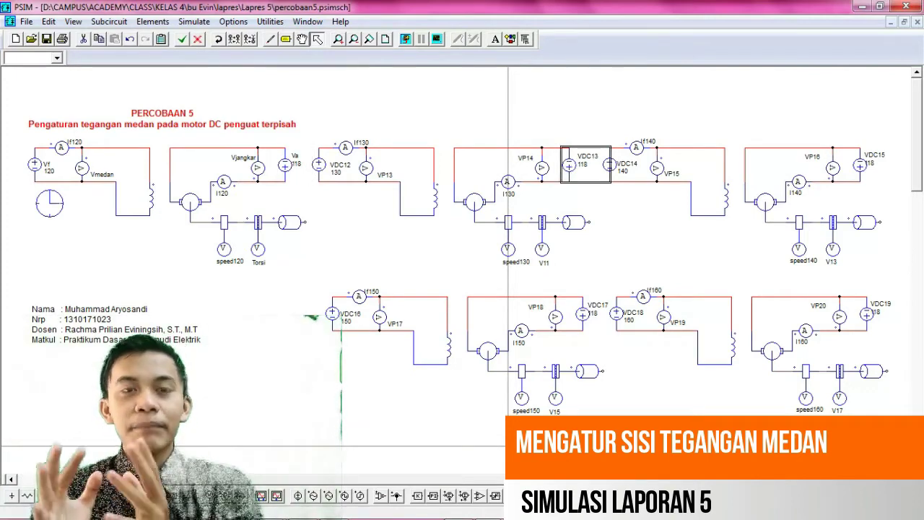
pyautogui.click(860, 165)
pyautogui.click(867, 315)
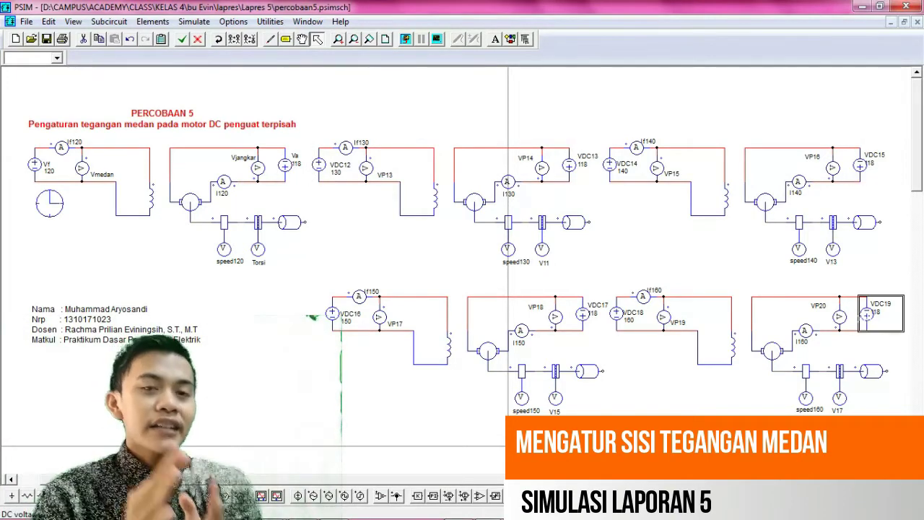
# Check the amplitudes of the field voltage sources in the other four percobaan5 motor circuits, then close the source properties.
pyautogui.click(583, 315)
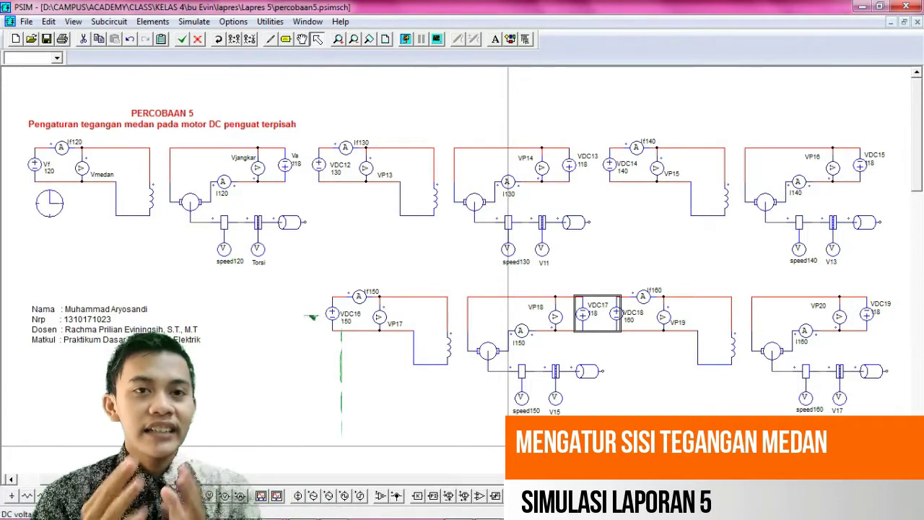
pyautogui.doubleClick(319, 164)
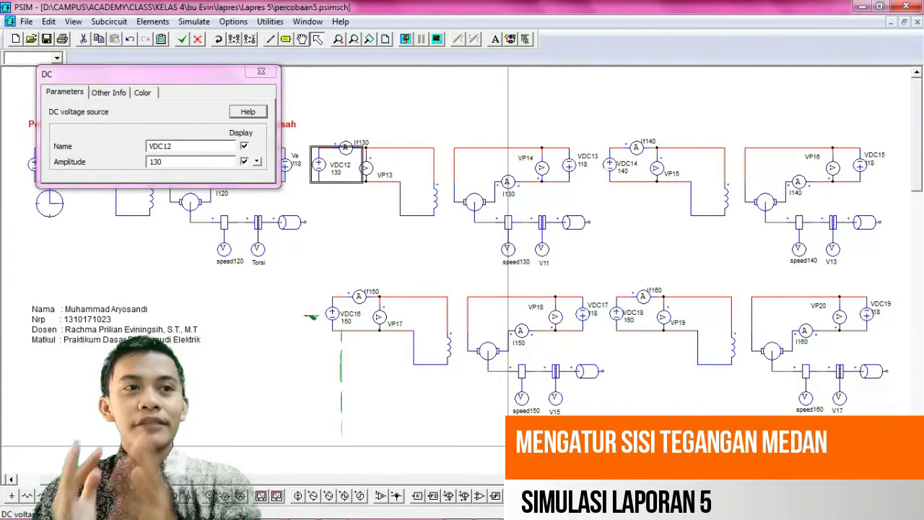
pyautogui.doubleClick(608, 164)
pyautogui.click(334, 314)
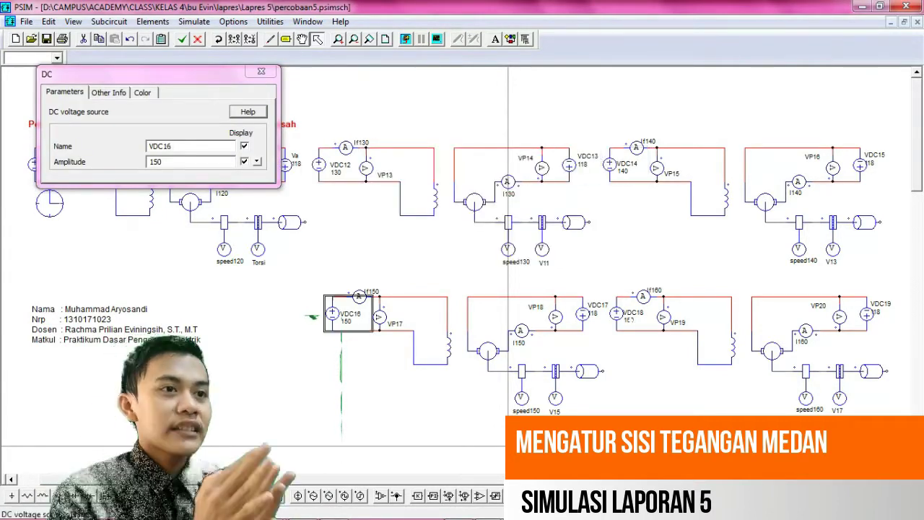
pyautogui.click(633, 313)
pyautogui.click(619, 314)
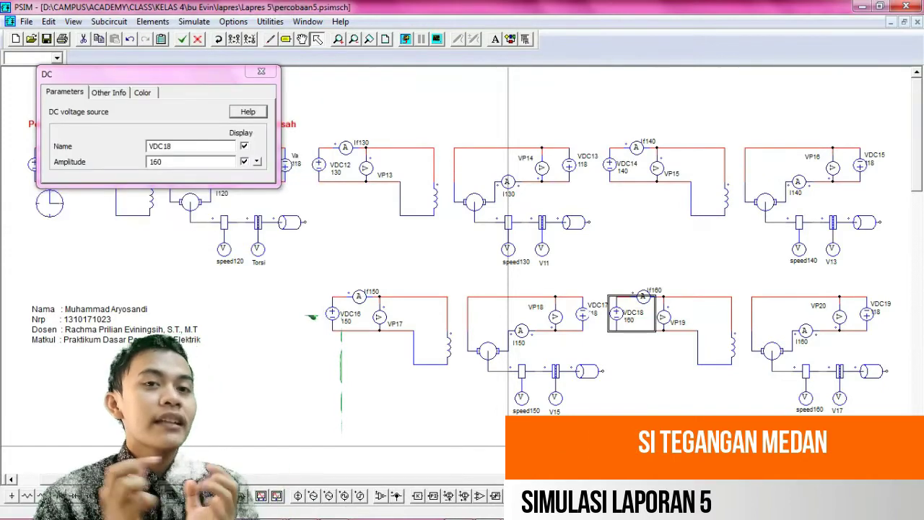
pyautogui.click(281, 81)
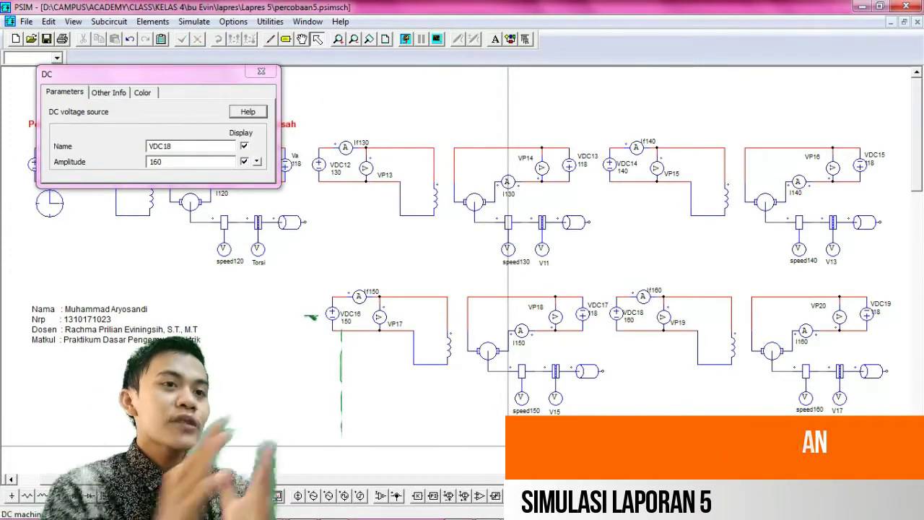
pyautogui.click(262, 71)
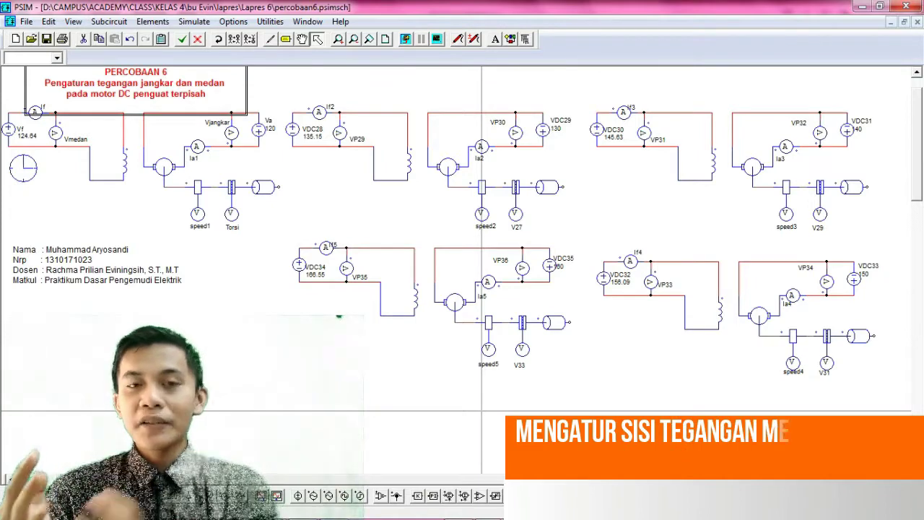
# In the percobaan6 schematic, examine the paired field and armature voltage sources of the five motor circuits.
pyautogui.click(14, 130)
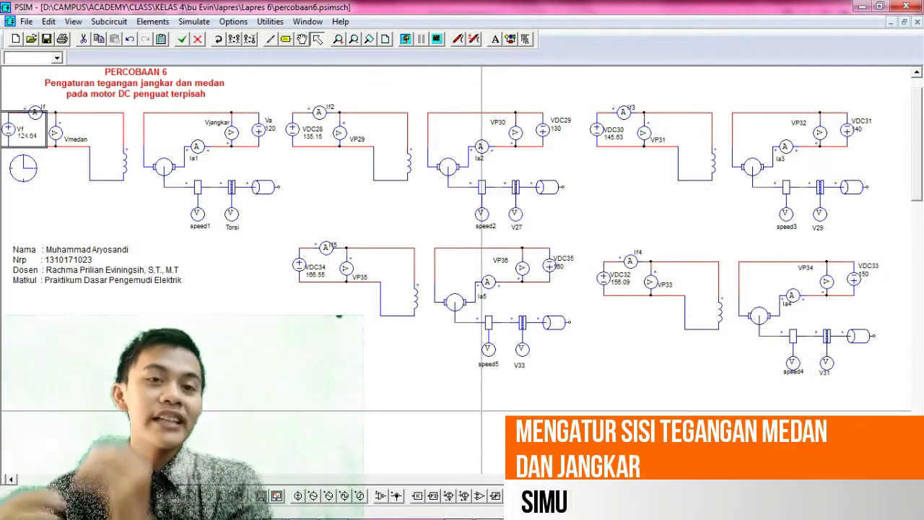
pyautogui.click(258, 130)
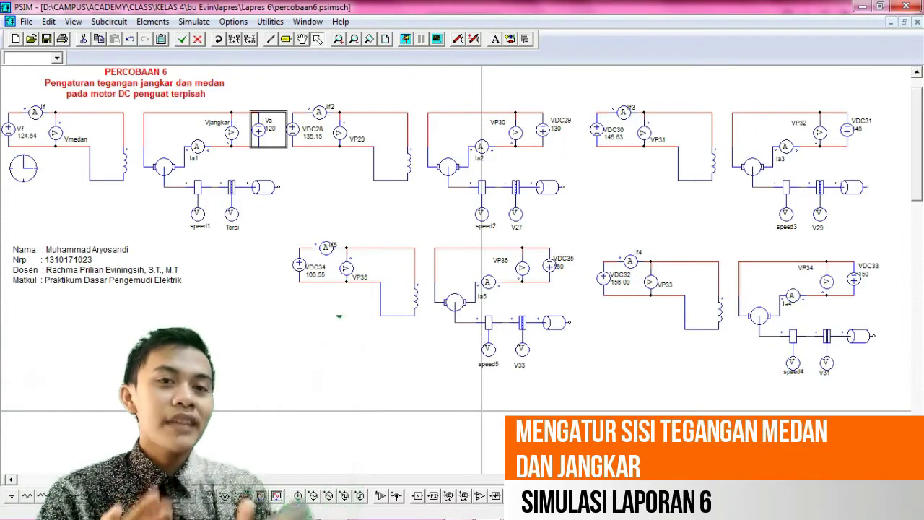
pyautogui.click(308, 128)
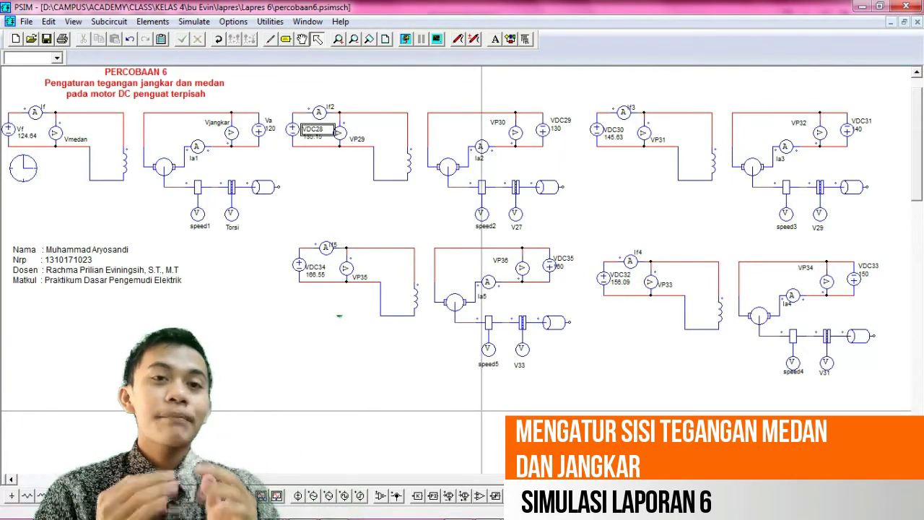
pyautogui.click(292, 130)
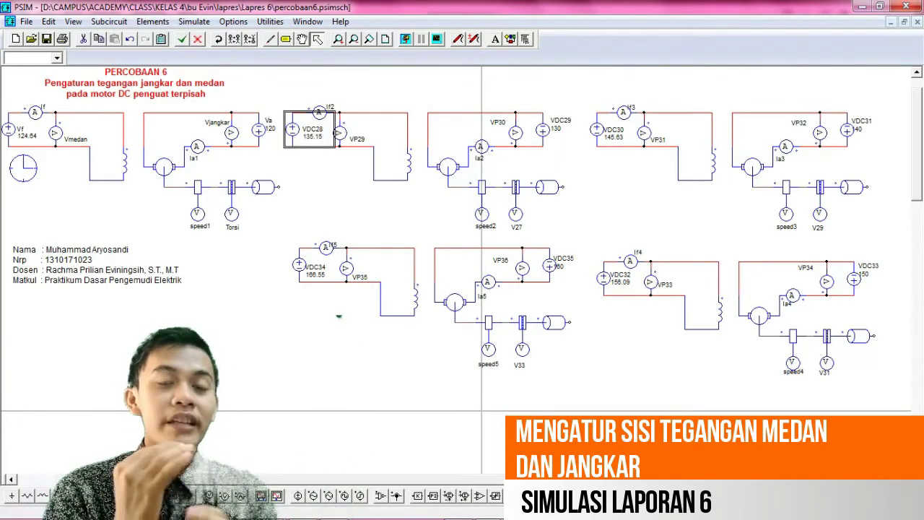
pyautogui.click(543, 130)
pyautogui.click(598, 130)
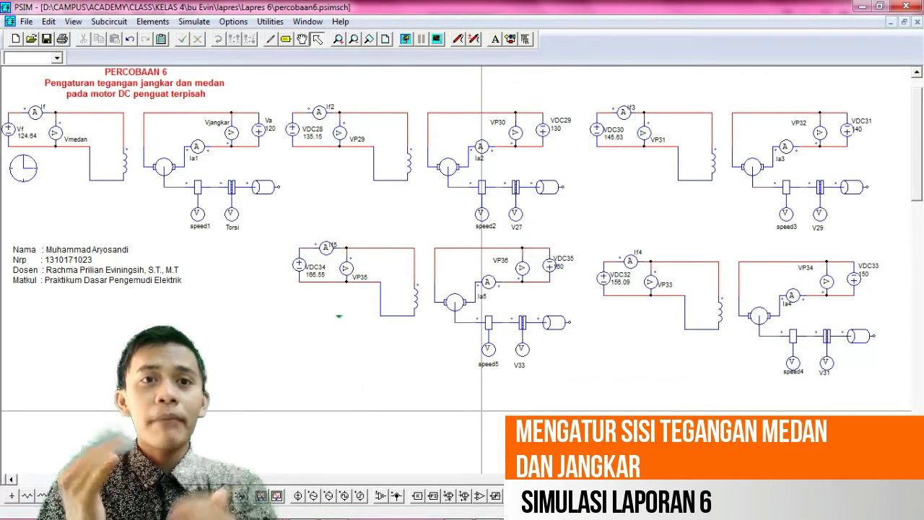
pyautogui.click(847, 130)
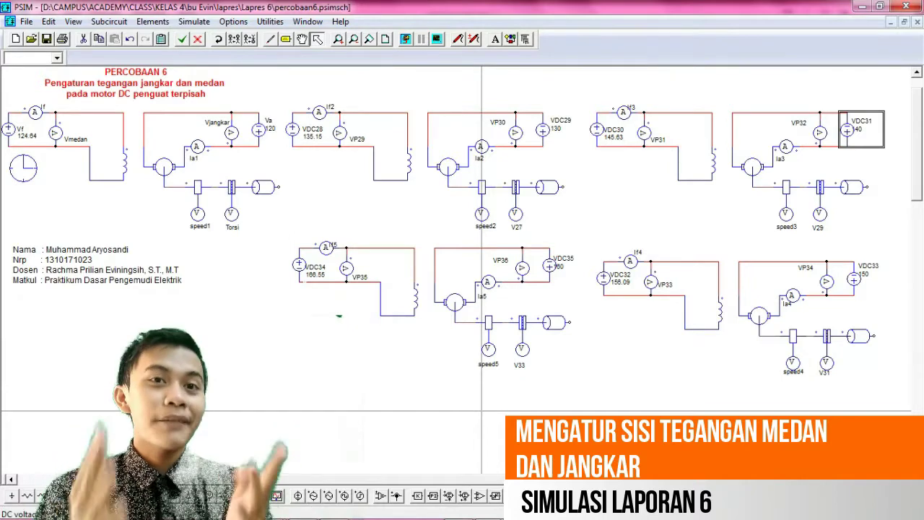
pyautogui.click(306, 272)
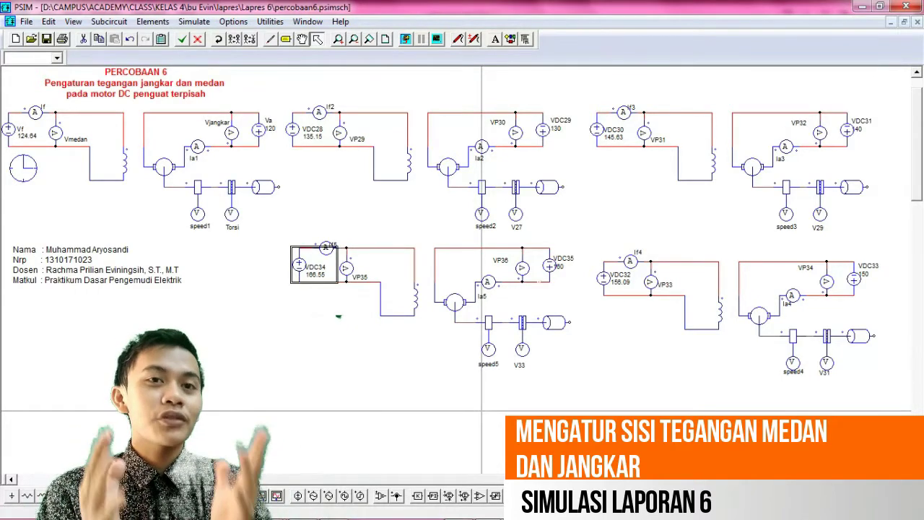
pyautogui.click(550, 266)
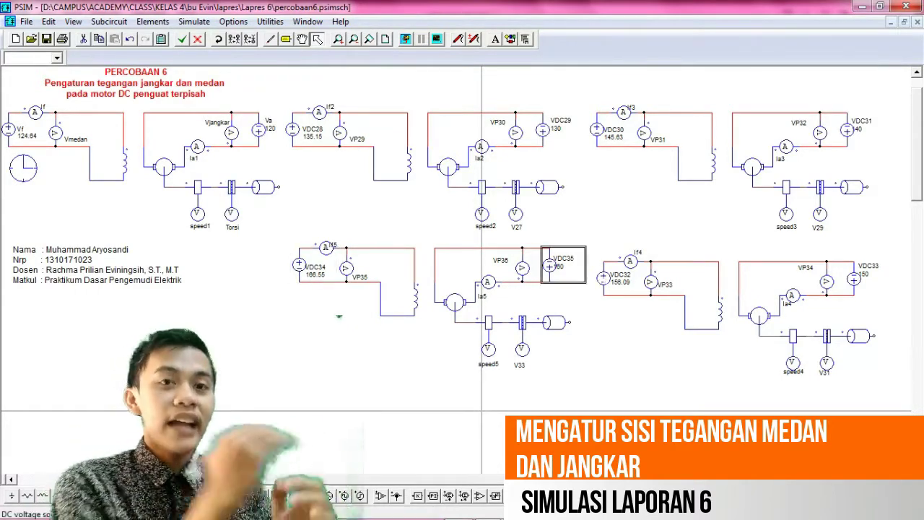
pyautogui.click(605, 278)
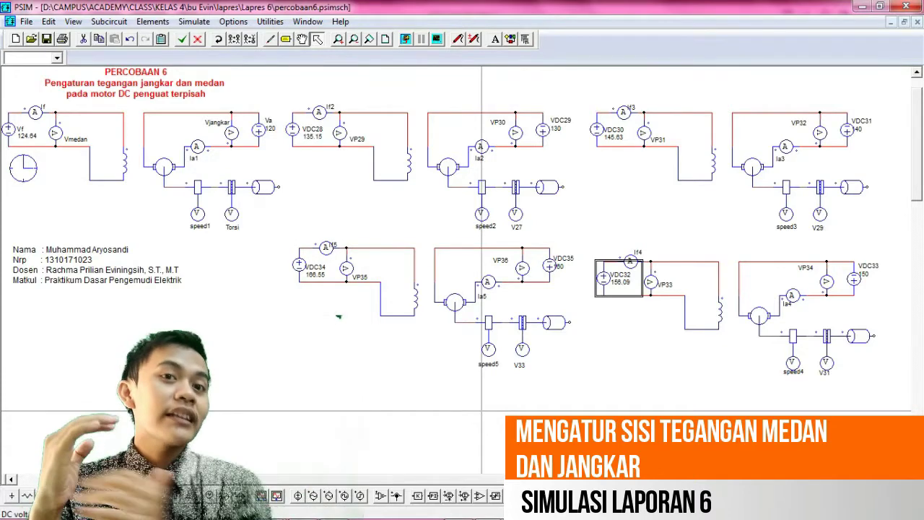
pyautogui.click(855, 278)
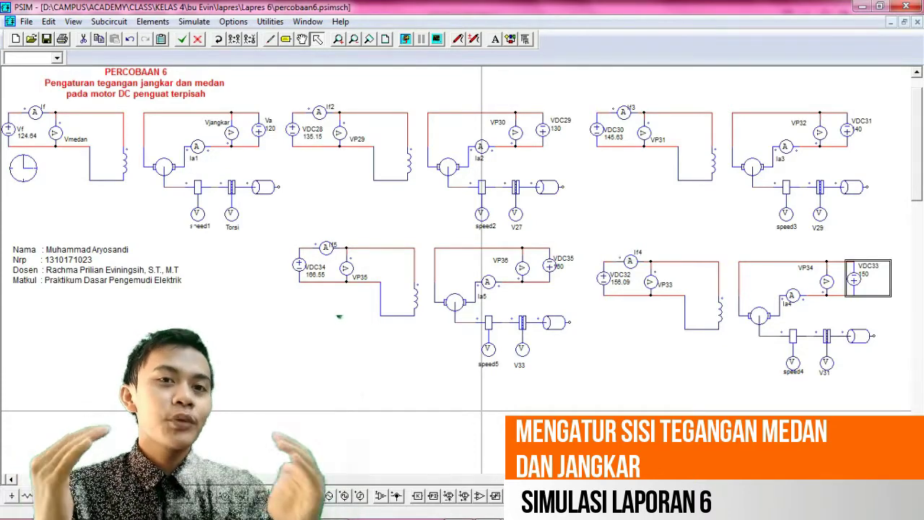
# Examine the speed probes speed1 to speed4 of the percobaan6 motor circuits.
pyautogui.click(205, 226)
pyautogui.click(492, 226)
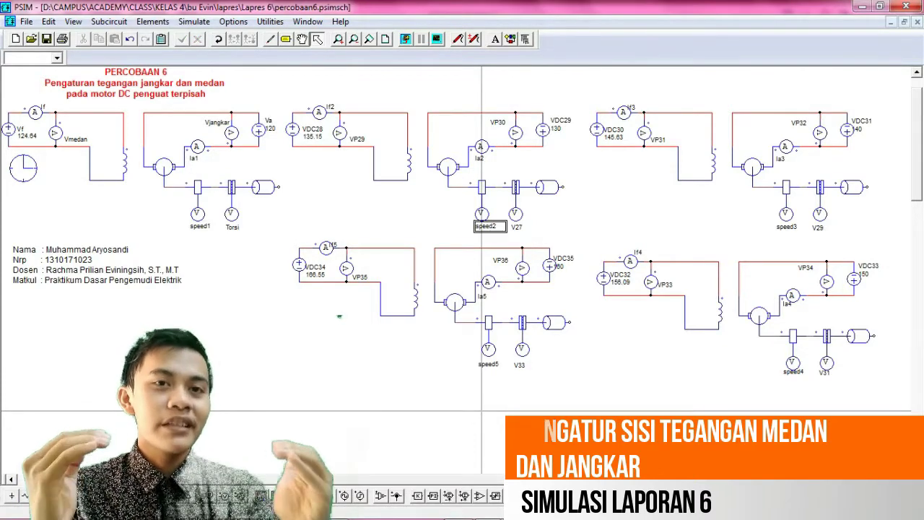
pyautogui.click(791, 227)
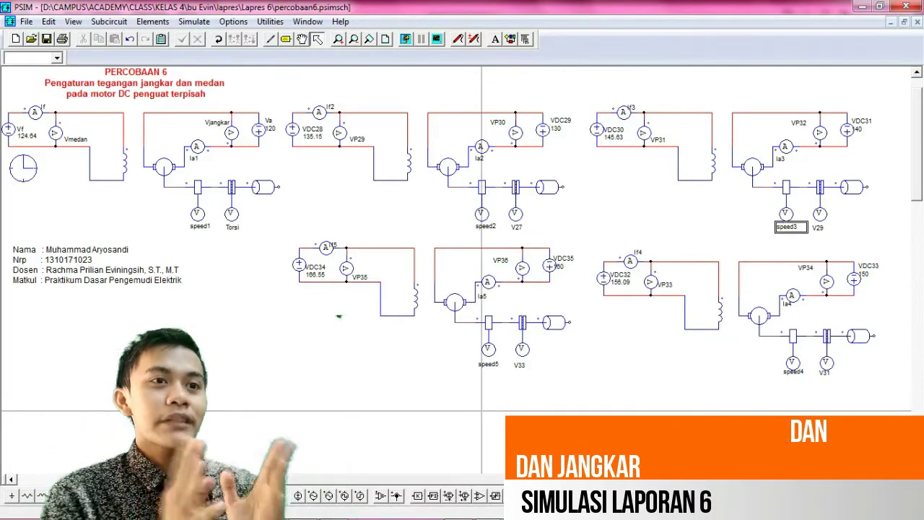
pyautogui.click(794, 371)
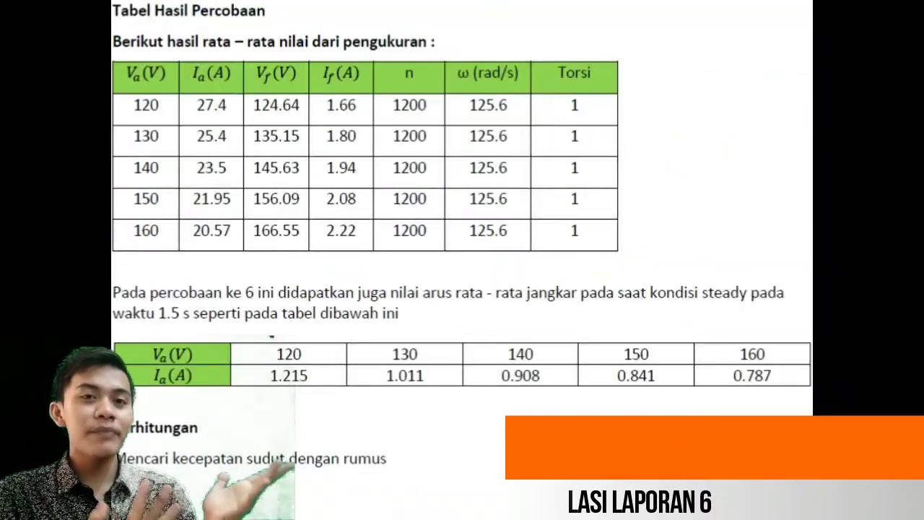